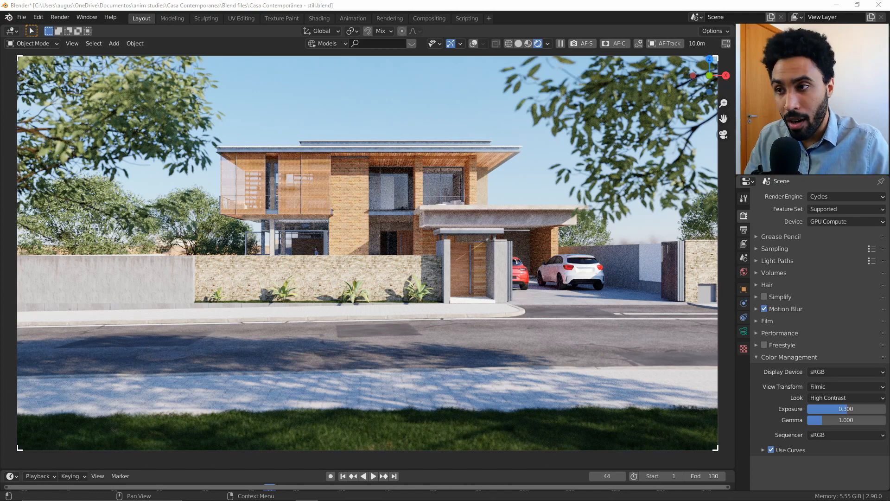
Unlink the "Céu Dia" world from the scene and create a new world in its place
middle_click_drag(422, 185, 437, 208)
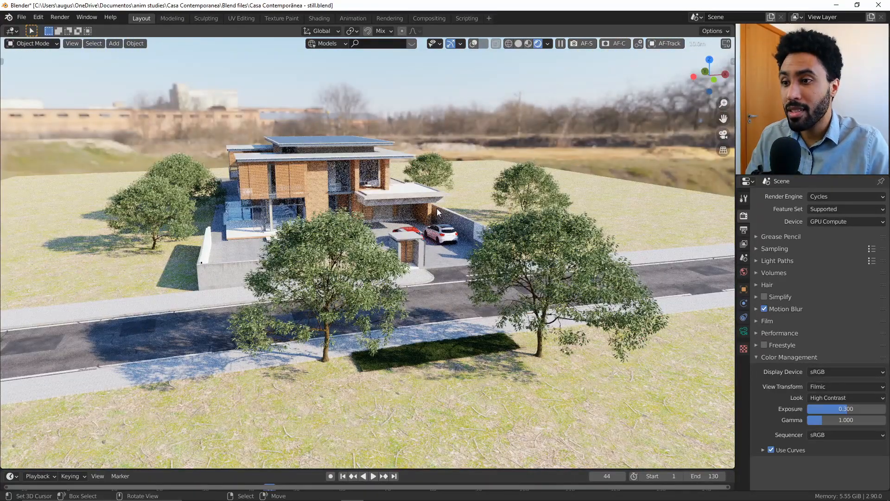
key("KP_0")
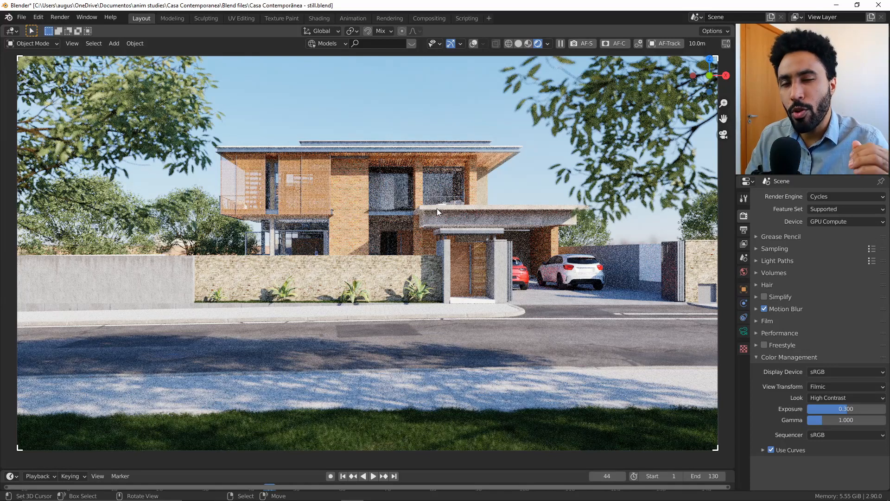
left_click(743, 272)
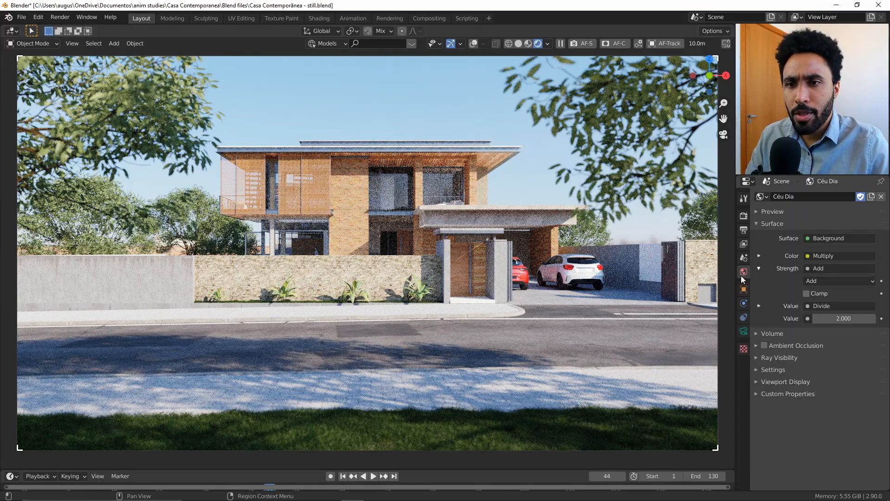
left_click(881, 196)
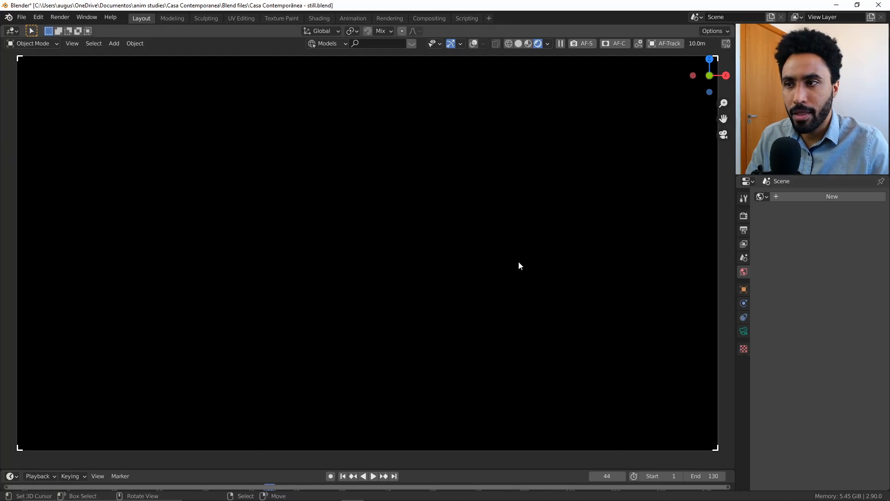
left_click(835, 195)
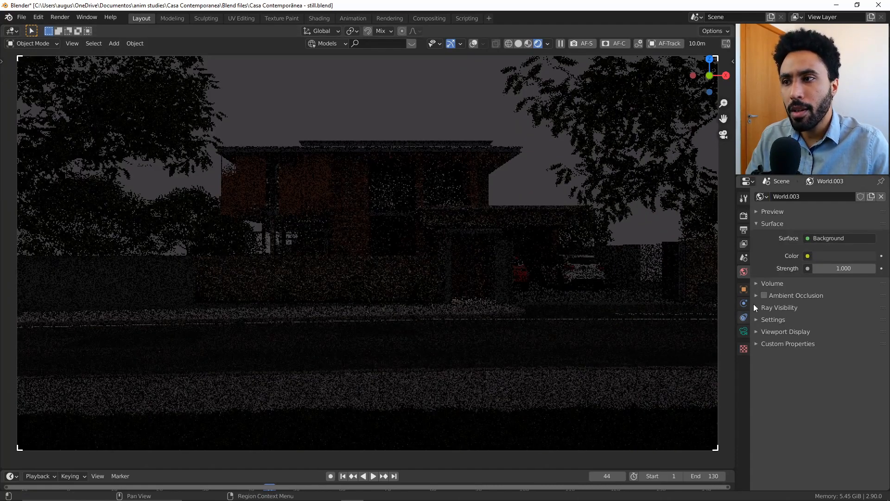
Change the new world's background colour to a bright green
left_click(823, 258)
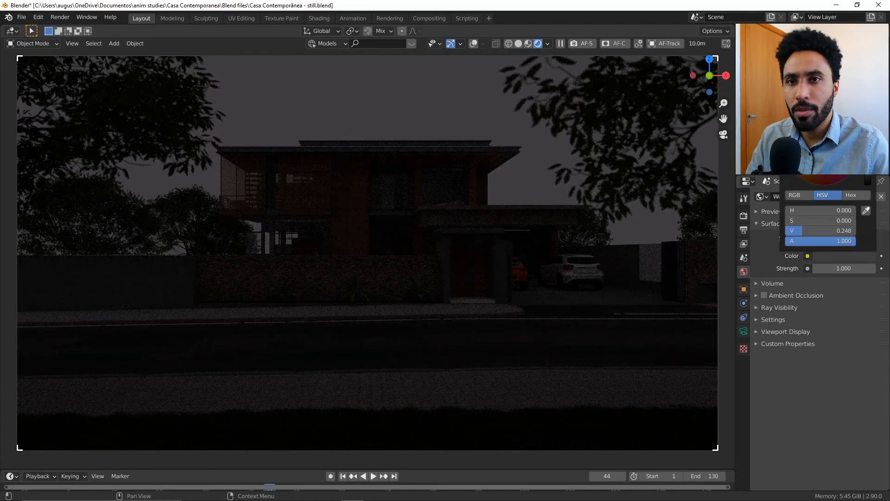
left_click(867, 114)
left_click(842, 128)
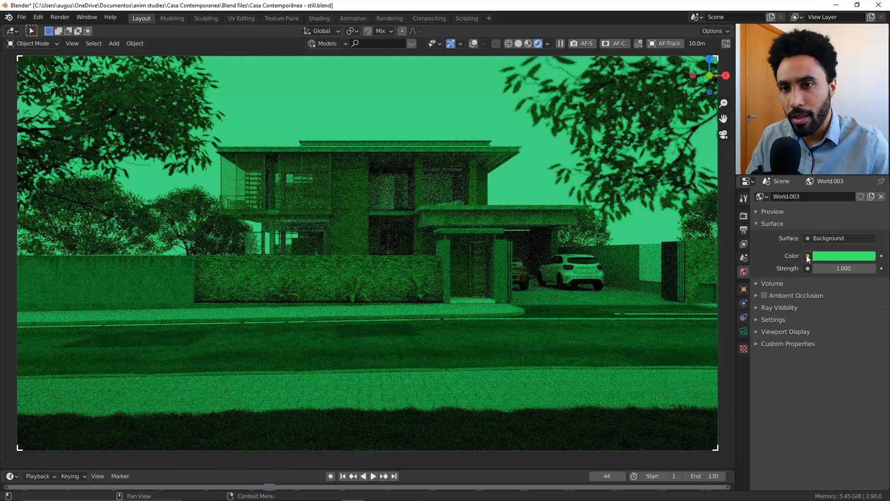
Assign a Sky Texture to the world's background colour
left_click(807, 256)
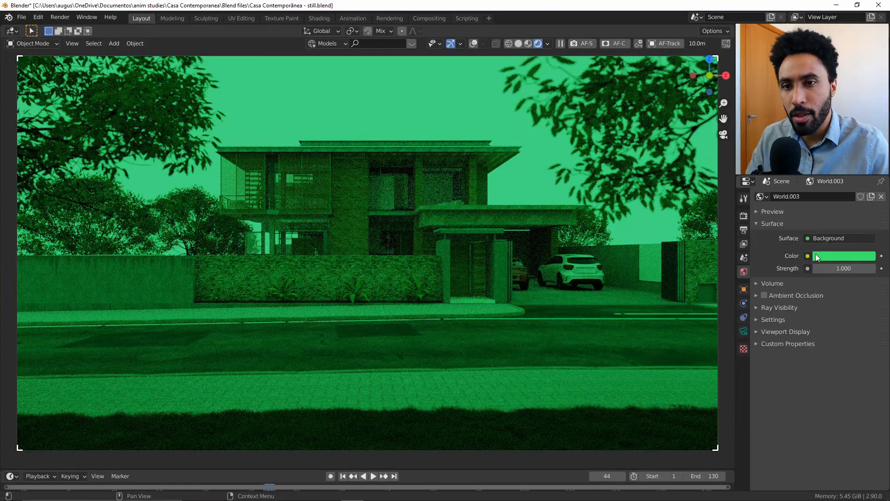
left_click(807, 256)
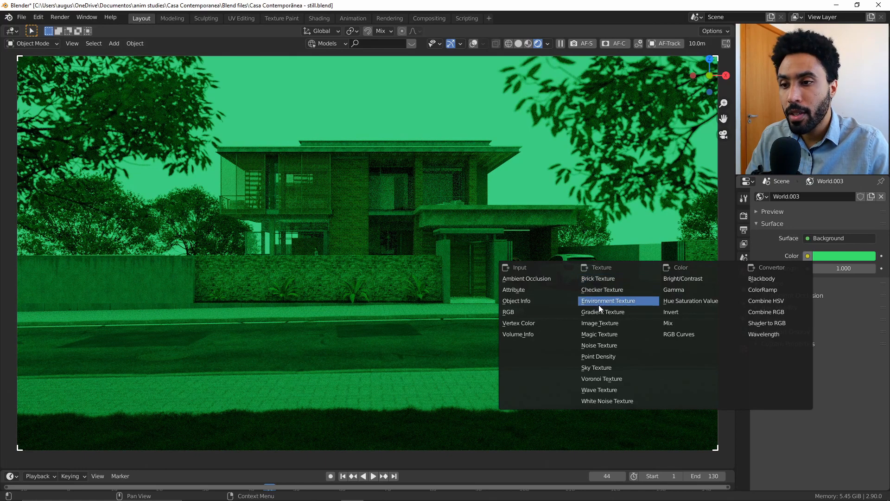
left_click(597, 368)
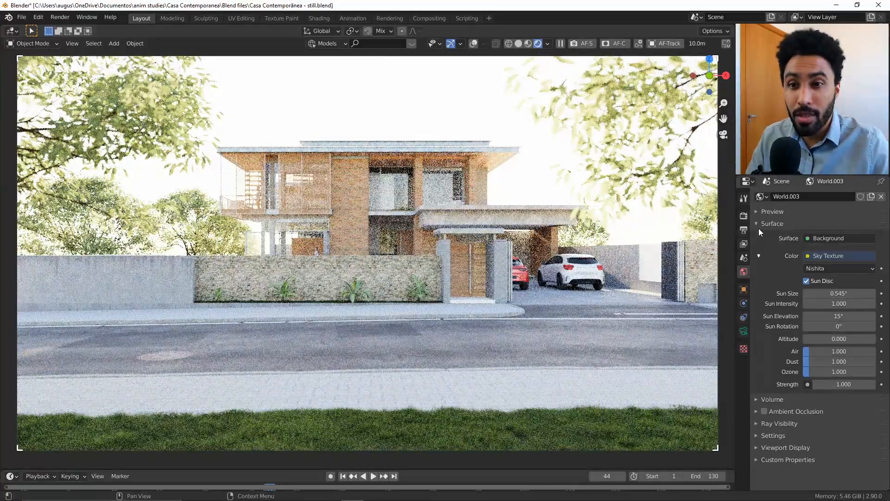
Reset the scene's Color Management exposure to 0
left_click(744, 216)
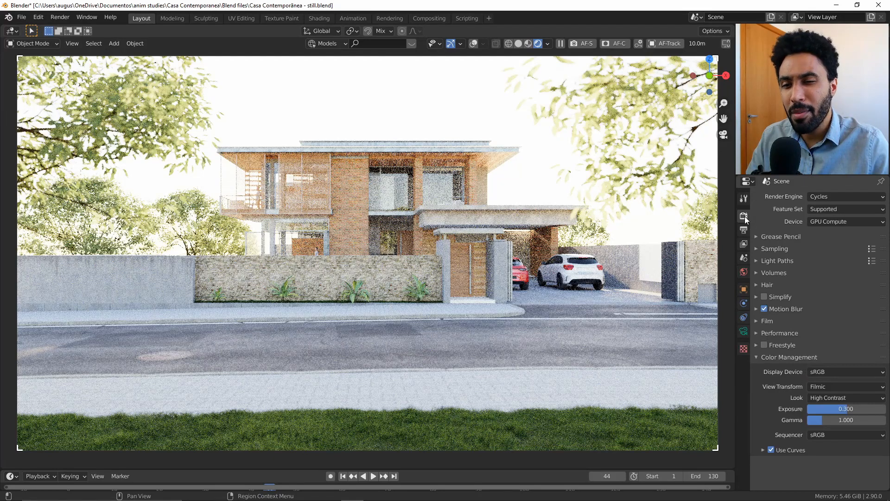
left_click(858, 407)
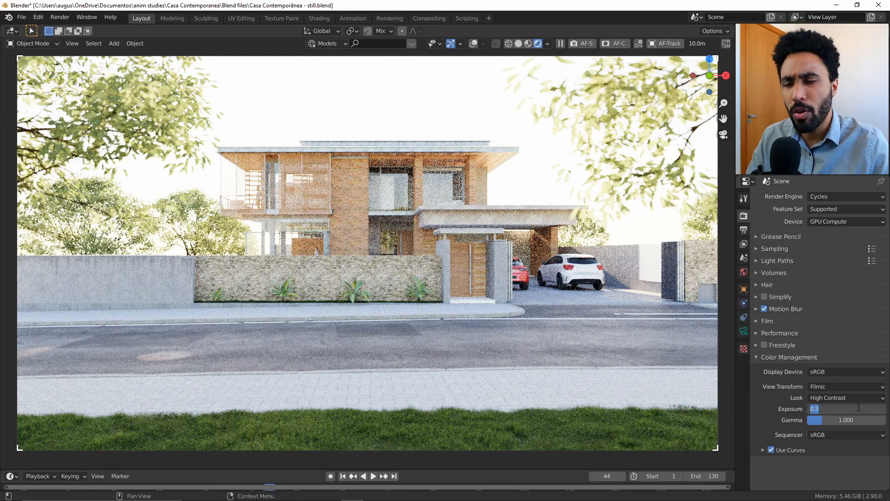
type(".")
key("Return")
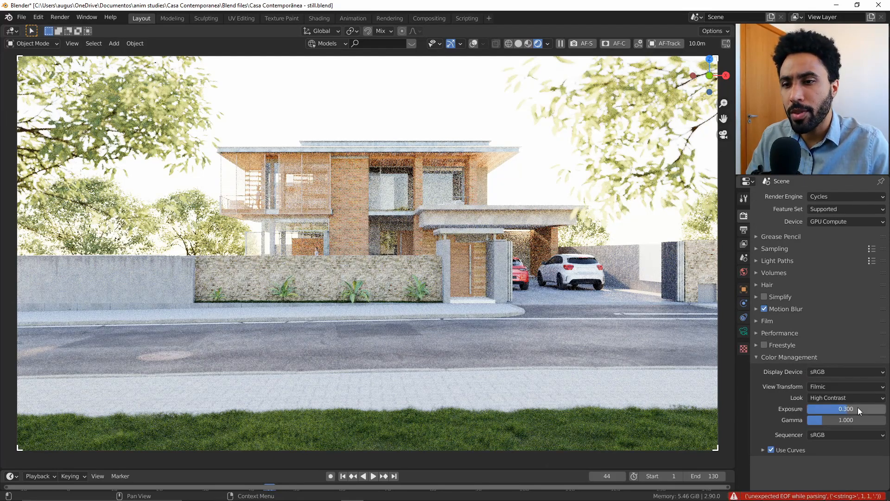
left_click(832, 409)
type("0")
key("Return")
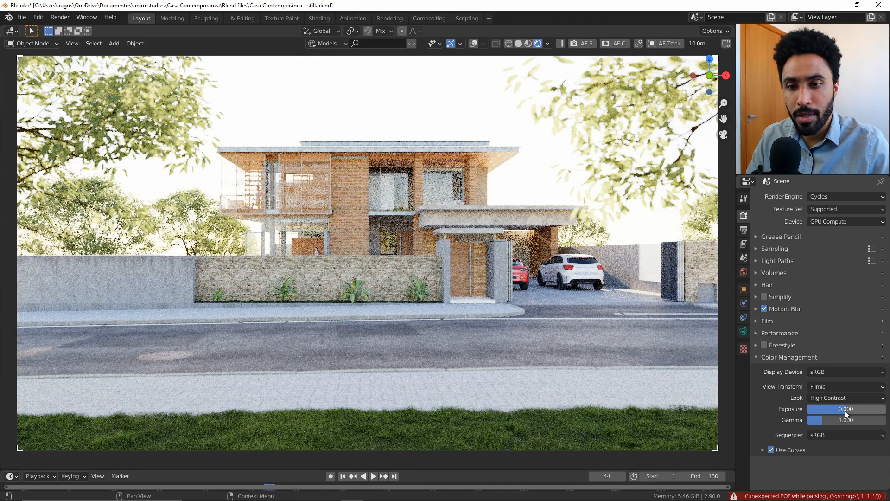
Check the scene's exposure with the False Color view transform, and restore the Filmic transform
left_click(831, 385)
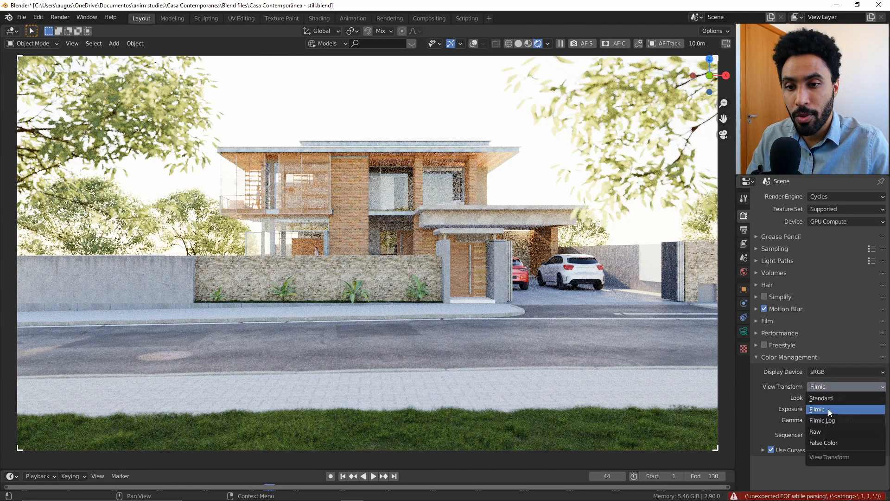
left_click(827, 443)
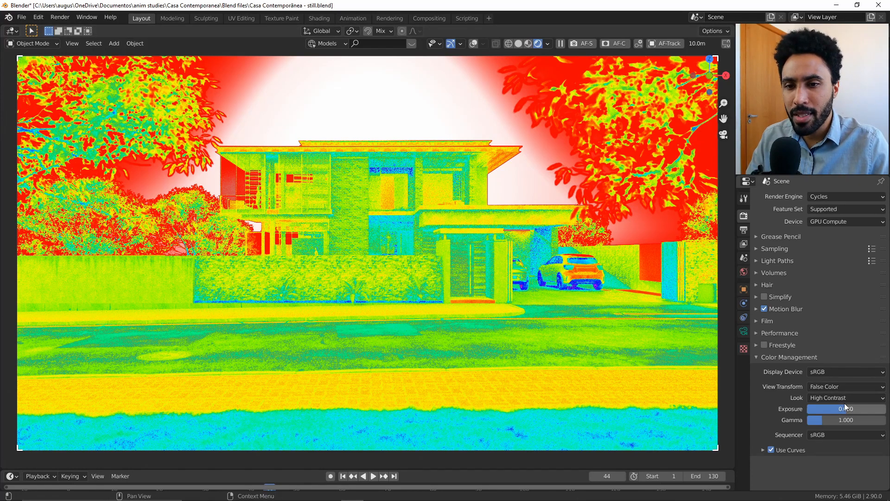
left_click(839, 389)
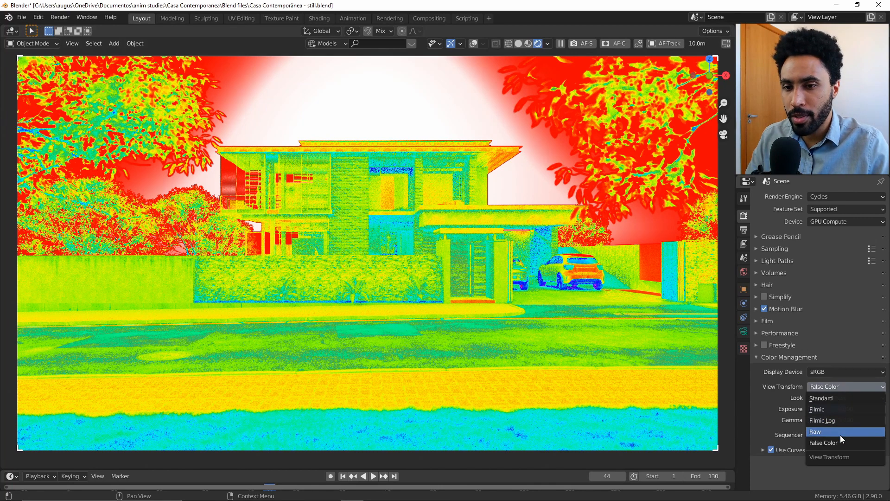
left_click(827, 386)
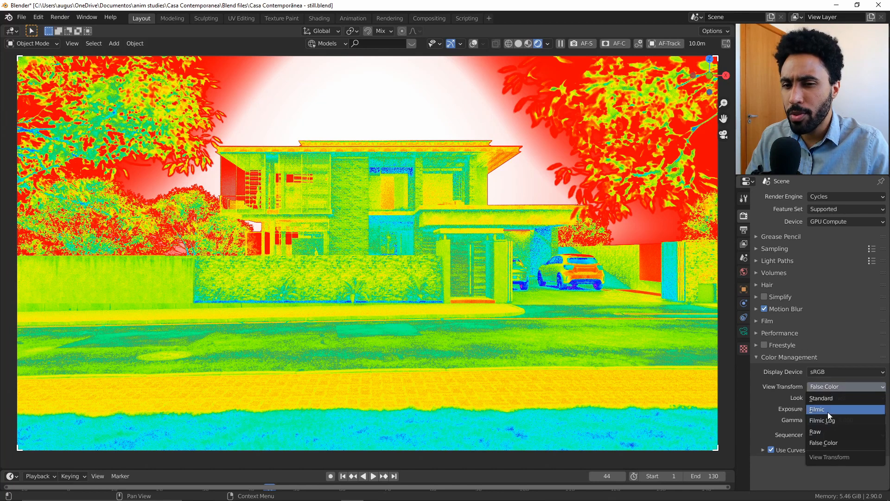
left_click(828, 409)
Try sun rotations of 125° and 135° on the Sky Texture, and settle on 145°
left_click(744, 272)
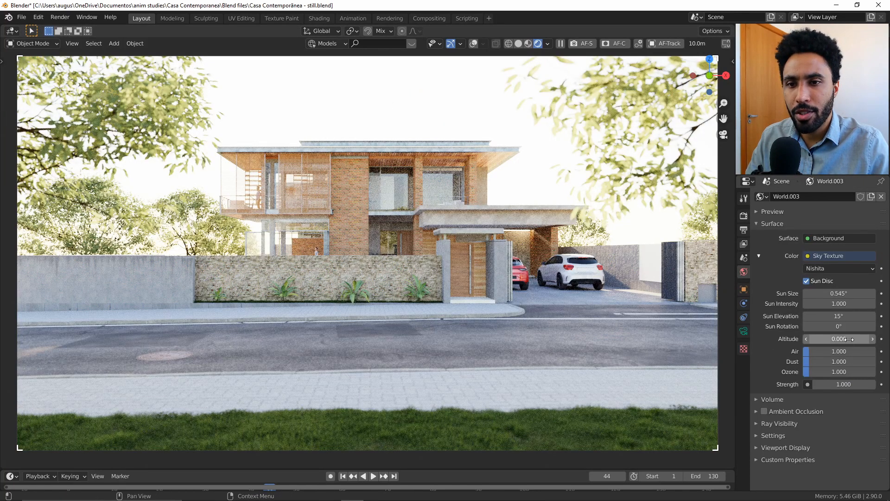
left_click(845, 326)
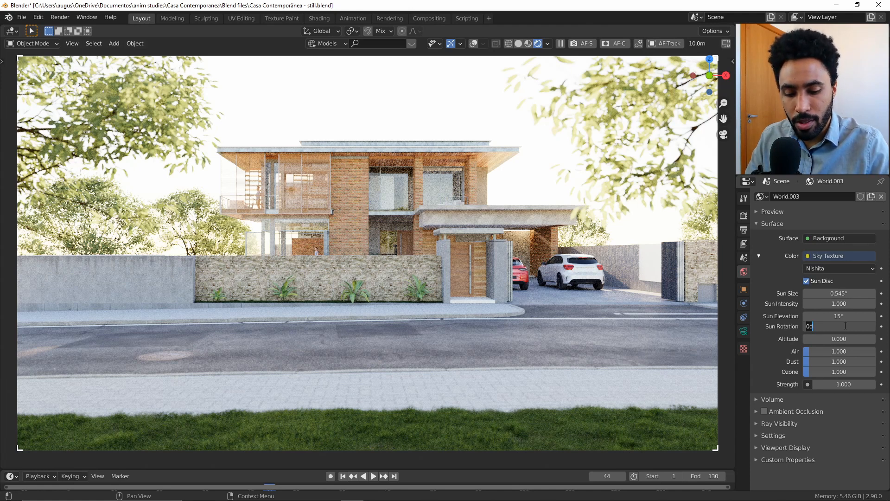
type("12")
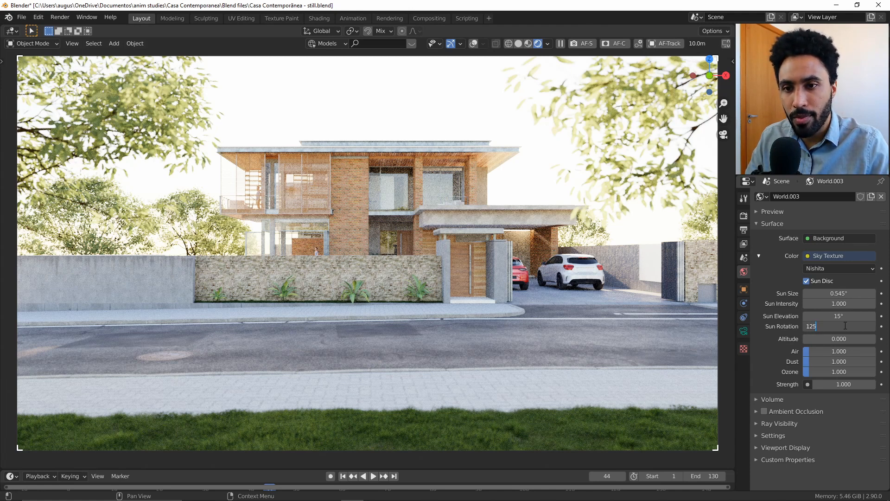
type("5")
key("Return")
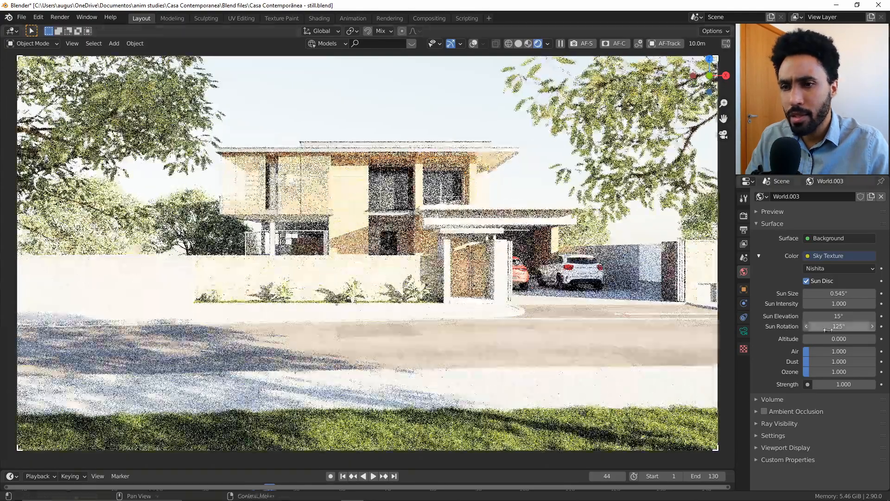
left_click(829, 326)
type("135")
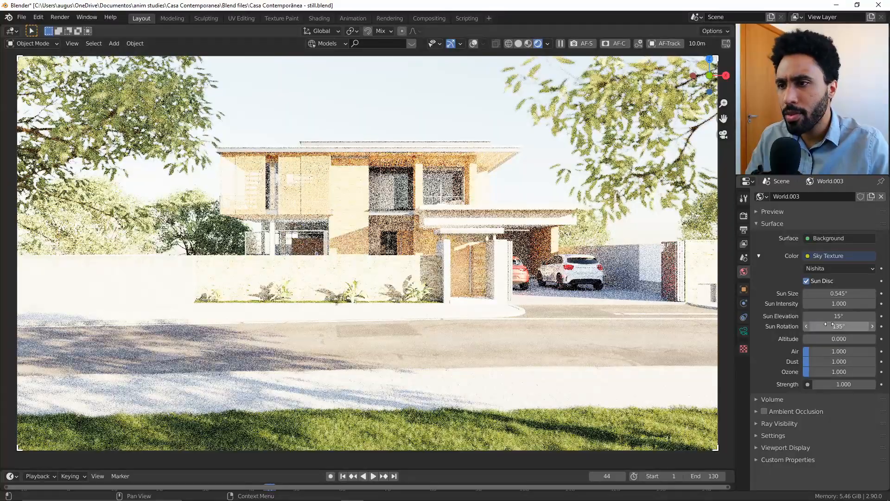
key("Return")
left_click(829, 325)
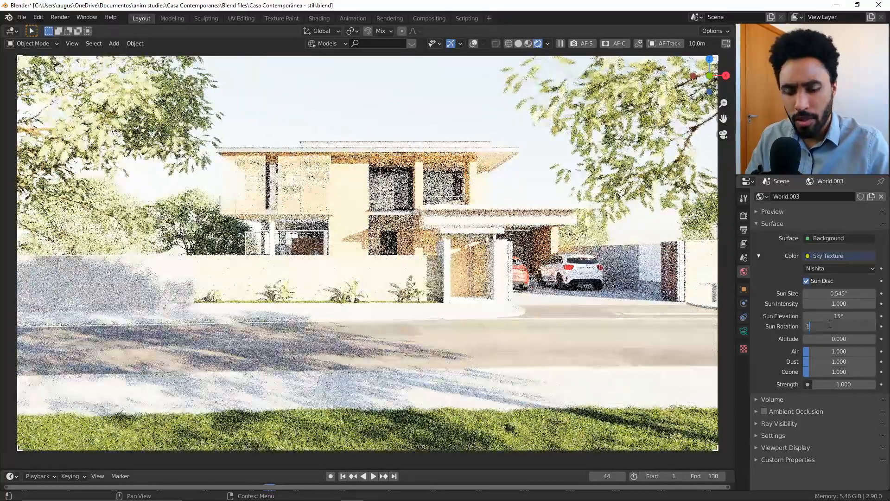
type("145")
key("Return")
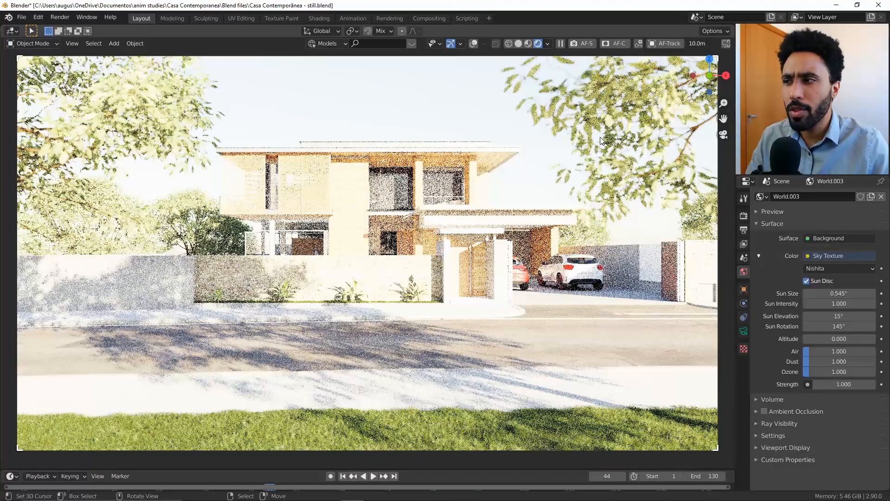
Lower the scene's Color Management exposure to about -2.709
left_click(743, 218)
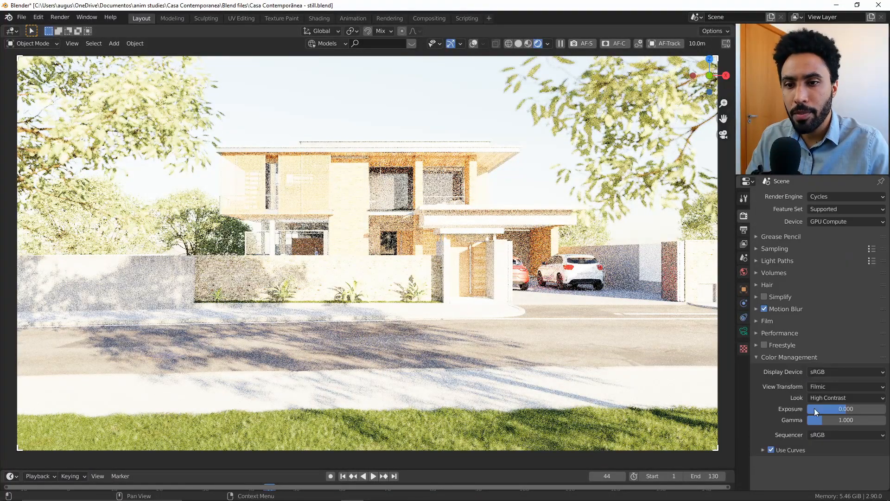
left_click_drag(854, 408, 816, 408)
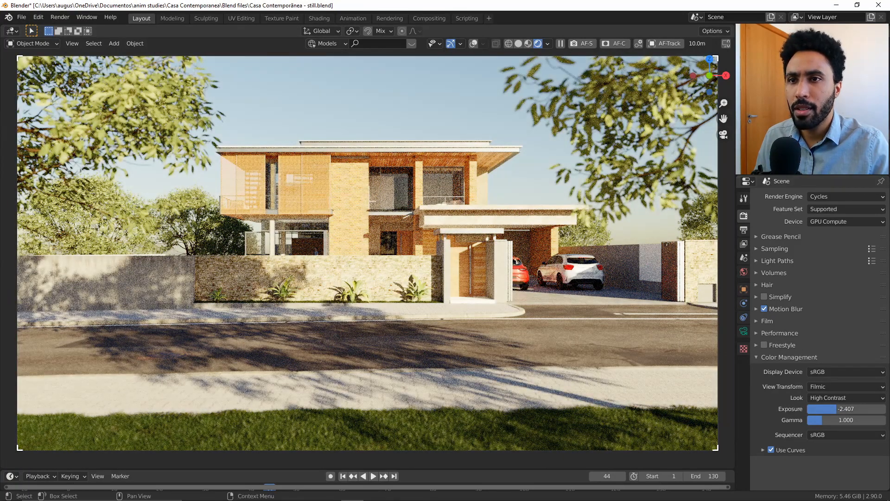
left_click(872, 102)
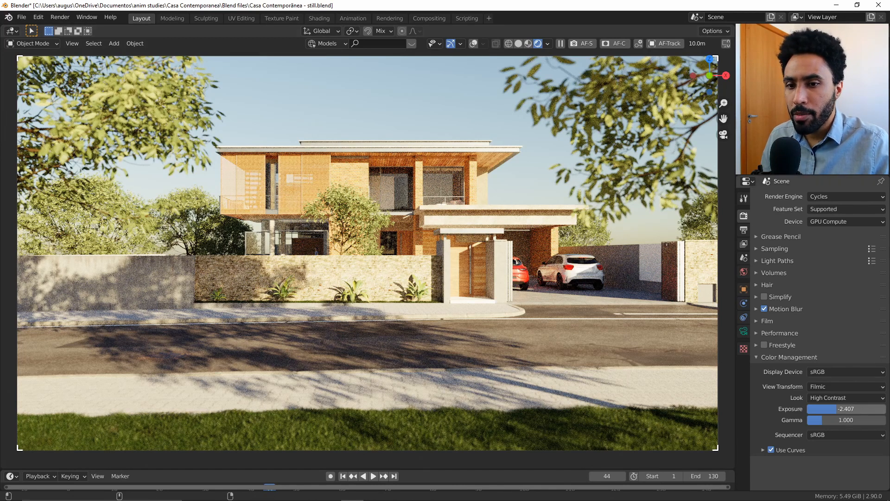
left_click_drag(844, 409, 831, 408)
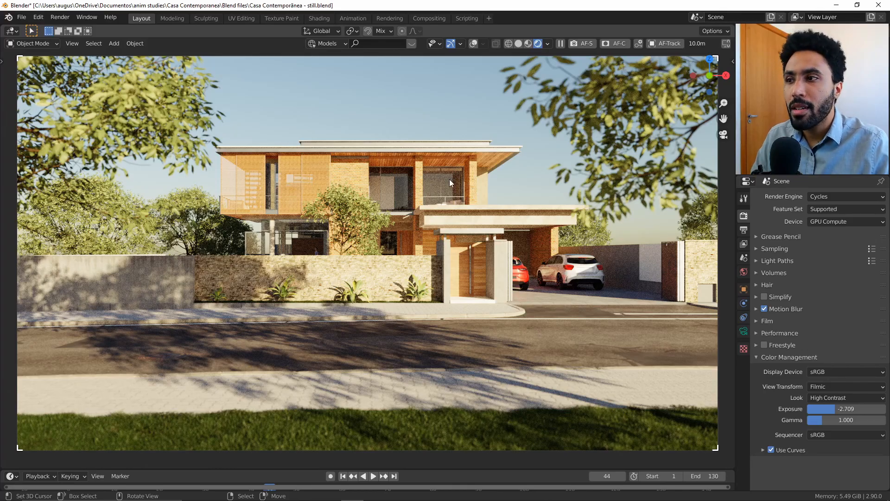
Set the Sky Texture's altitude to 5 and return to the camera view
middle_click_drag(449, 179, 416, 280)
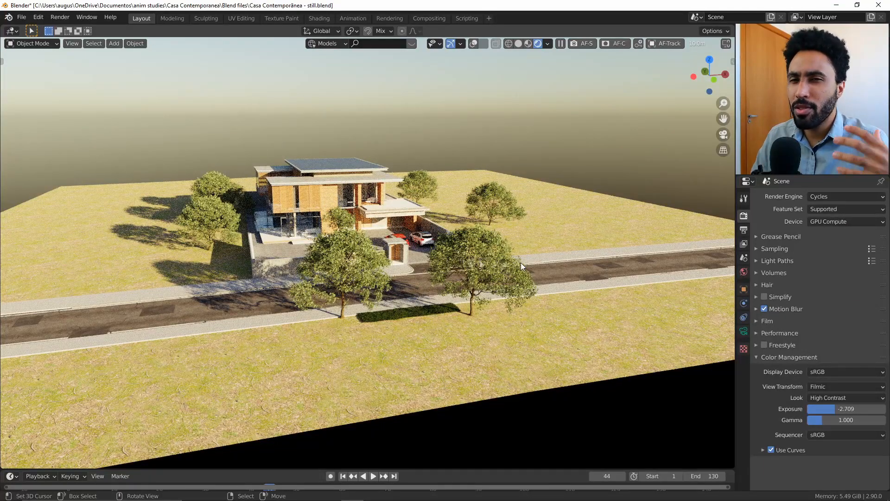
key("KP_0")
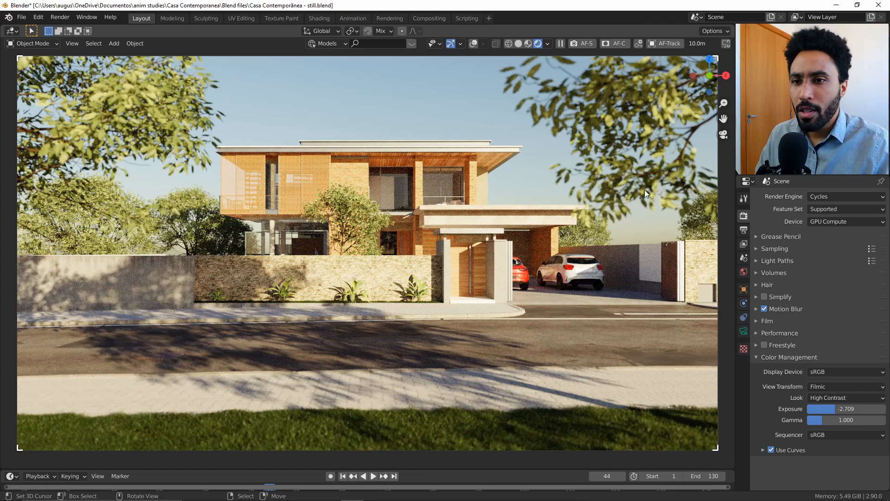
left_click(743, 272)
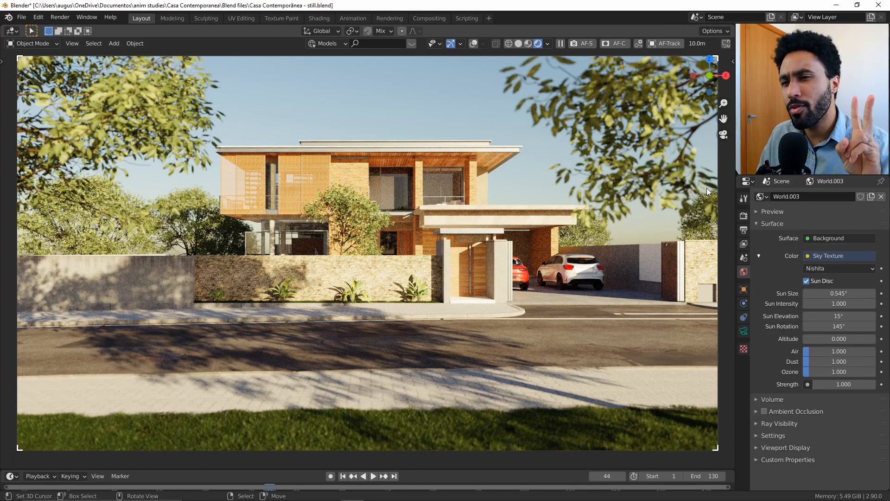
middle_click_drag(452, 138, 700, 262)
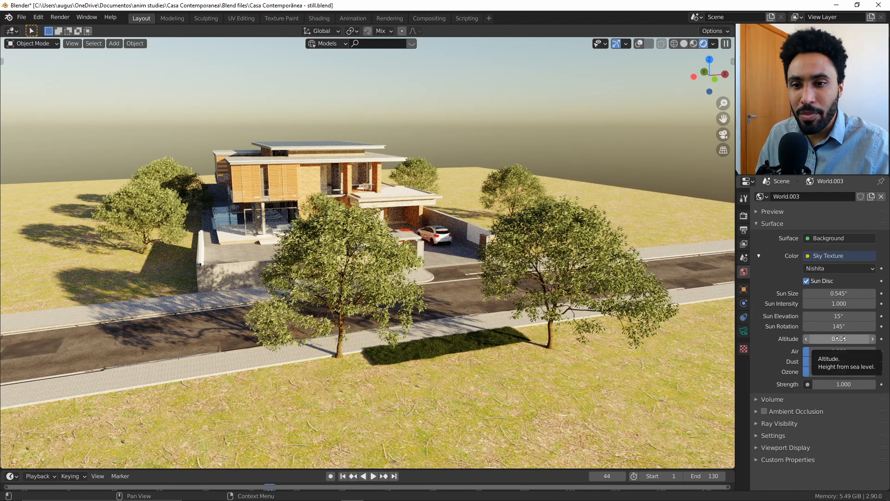
left_click(840, 339)
type("5")
key("Return")
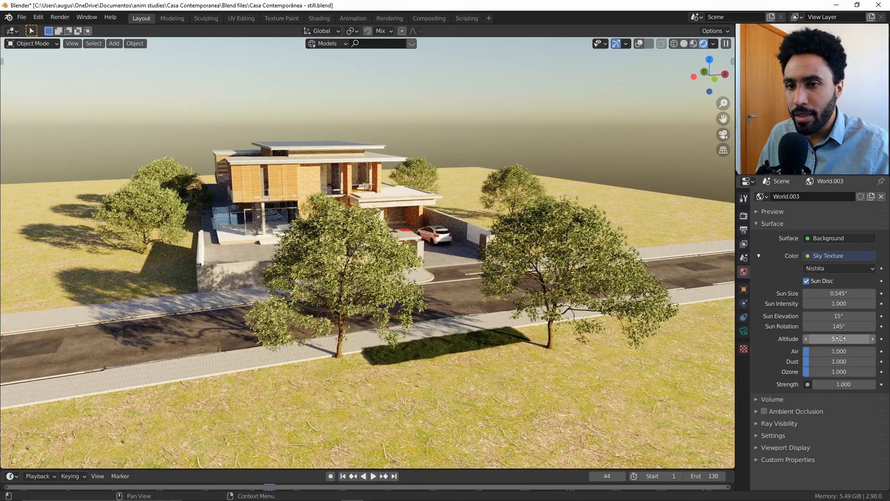
key("KP_0")
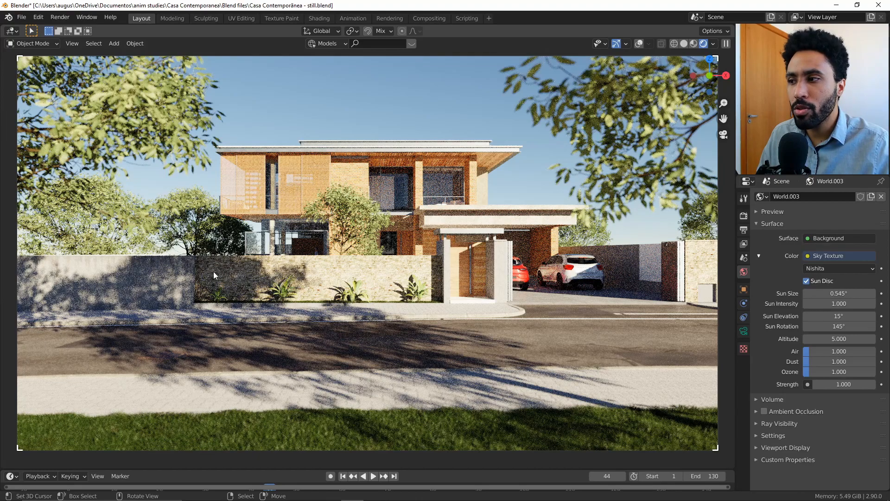
Try an altitude of 0 on the Sky Texture, and restore the altitude to 5
left_click(840, 338)
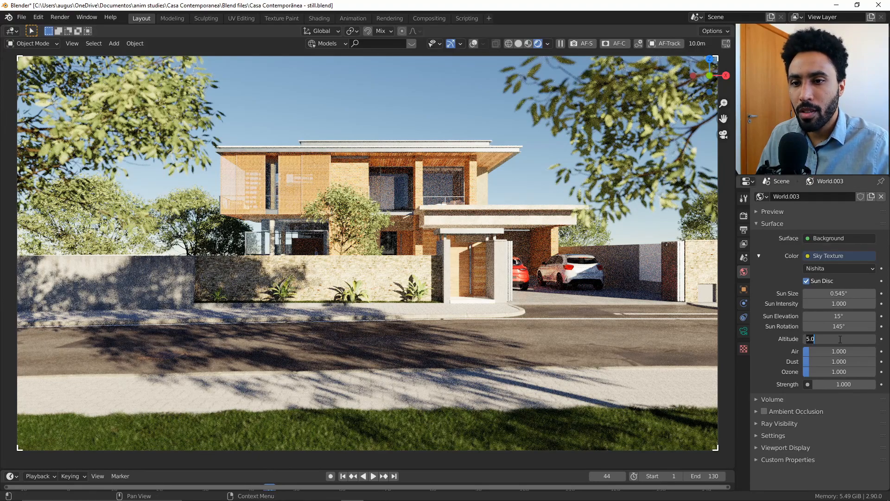
type("0")
key("Return")
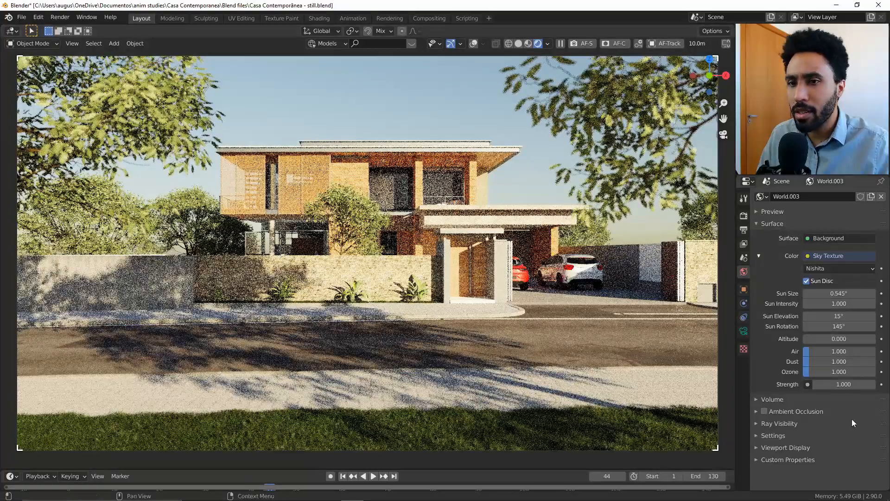
left_click(837, 339)
type("5")
key("Return")
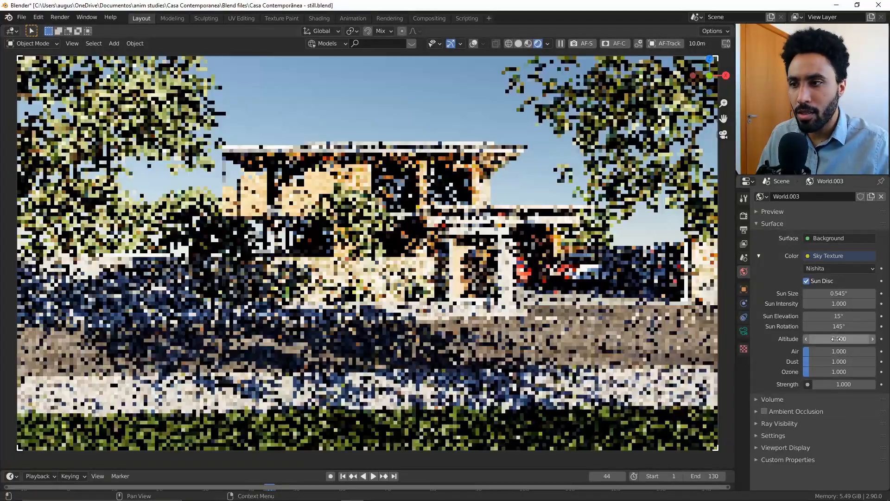
Try higher Sky Texture altitudes of 10 and about 56.1 to compare their effect on the sky
left_click(835, 338)
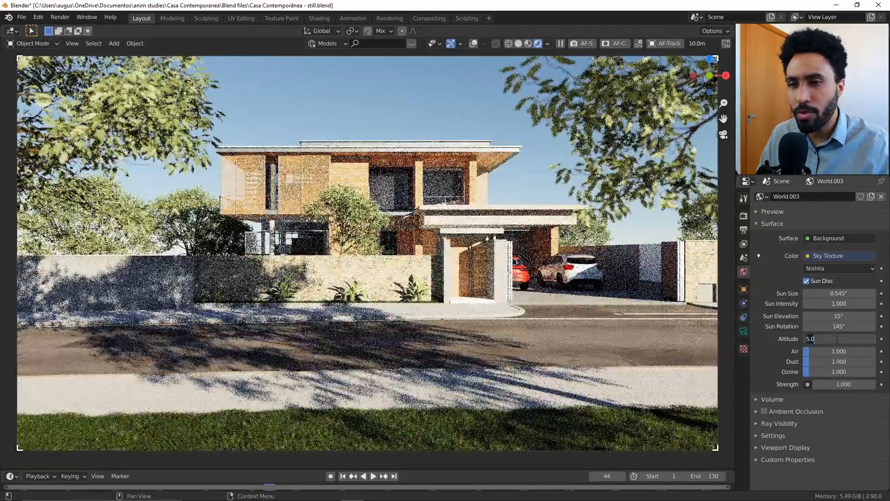
type("10")
key("Return")
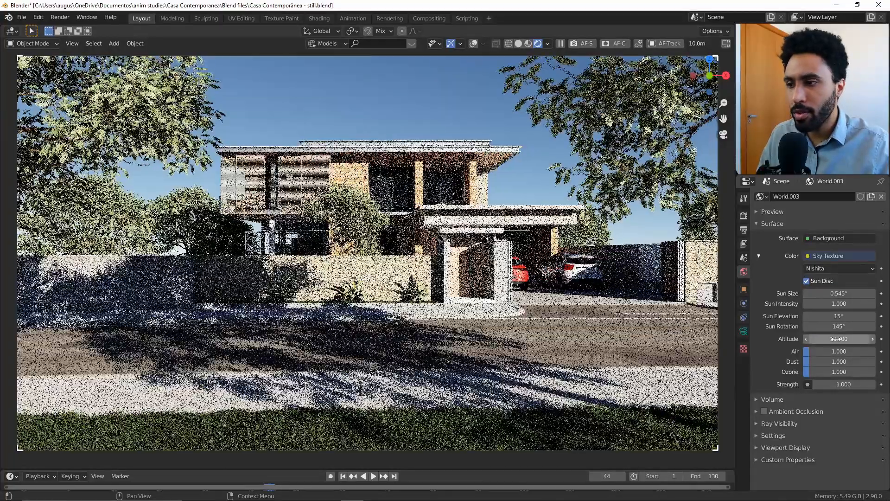
left_click_drag(836, 339, 887, 339)
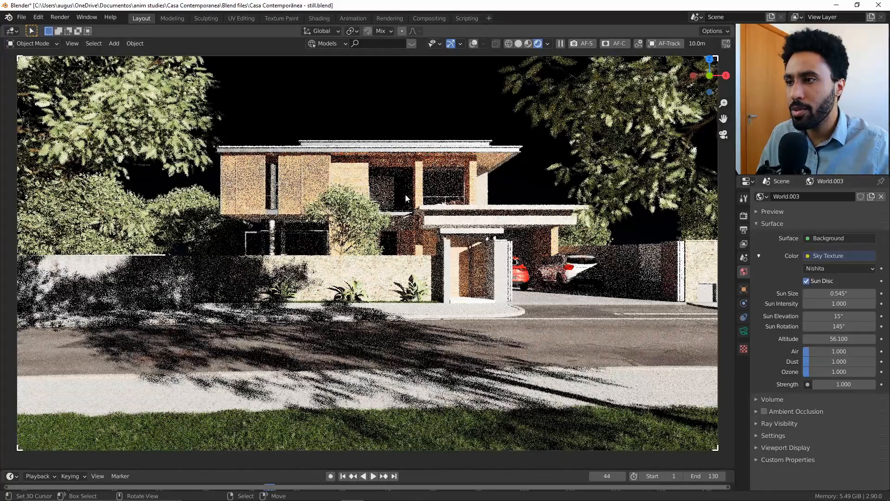
Set the Sky Texture's sun elevation to 0°, and lower it further to about -0.59° for twilight lighting
left_click(836, 317)
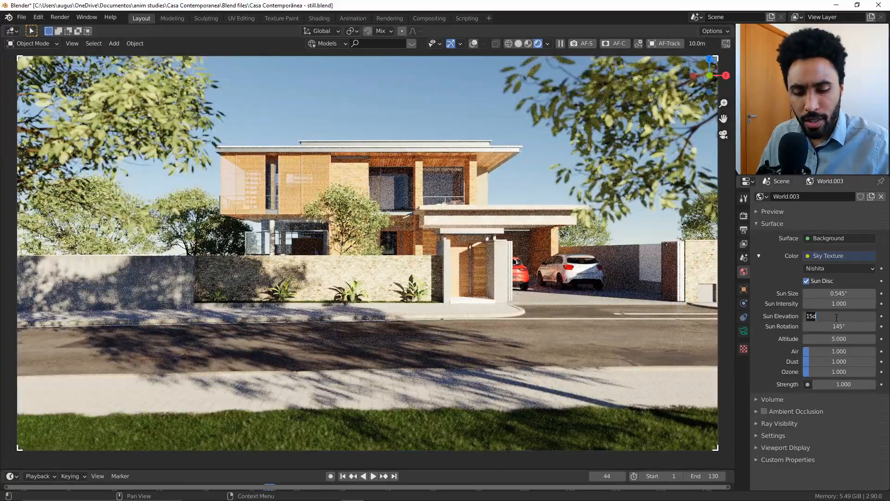
type("0")
key("Return")
left_click(835, 317)
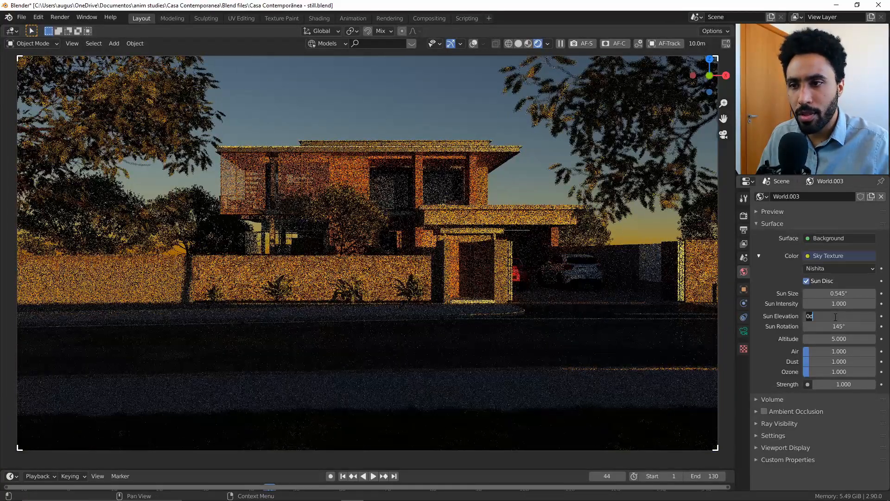
key("Return")
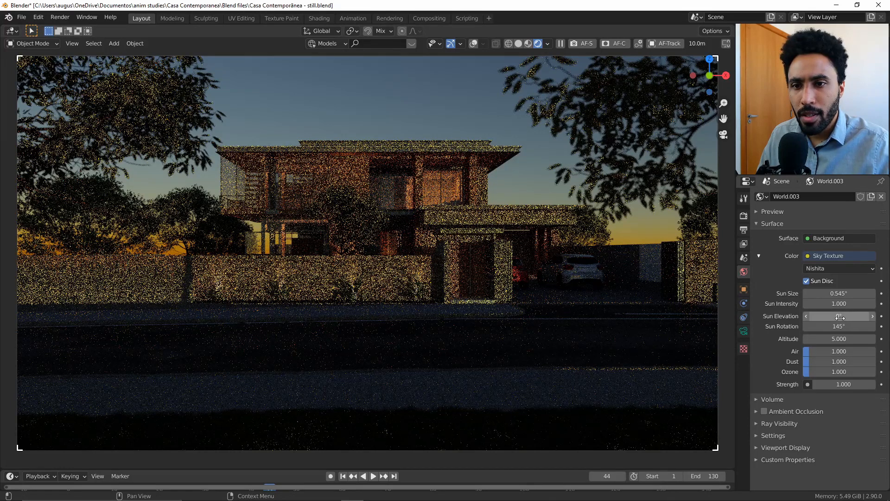
left_click_drag(844, 317, 838, 317)
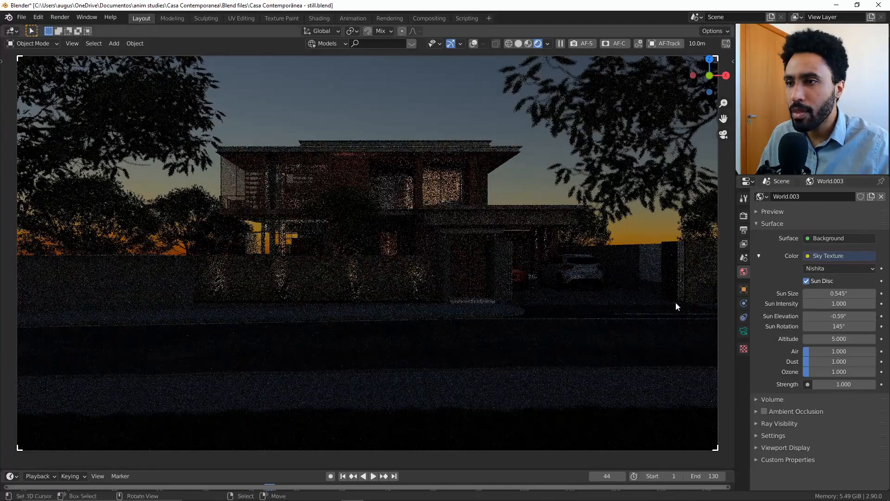
middle_click_drag(524, 288, 622, 275)
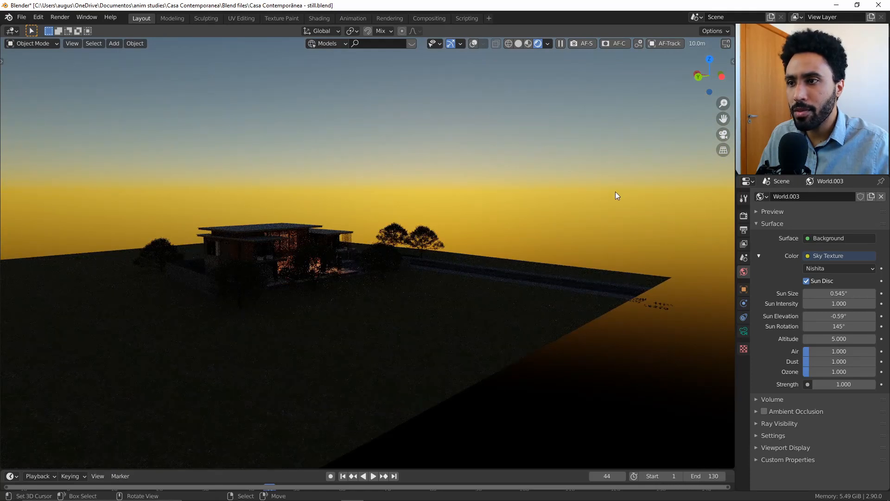
key("KP_0")
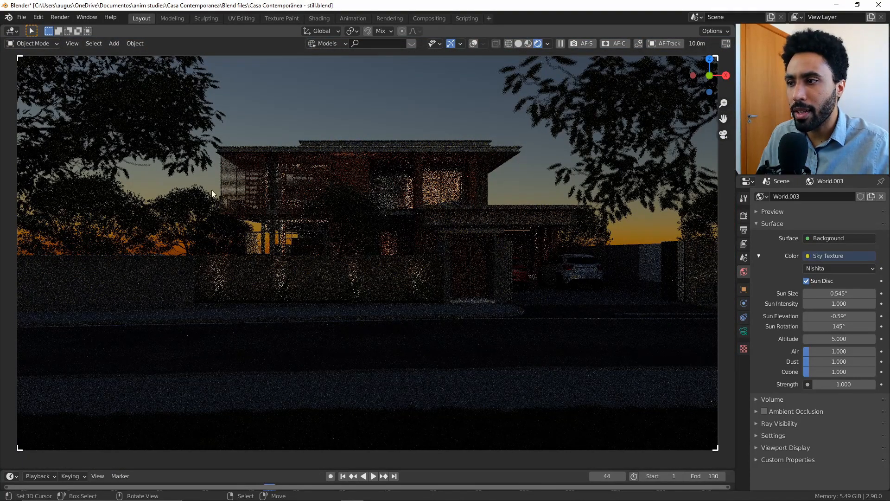
Raise the scene's Color Management exposure to about 0.297
left_click(743, 215)
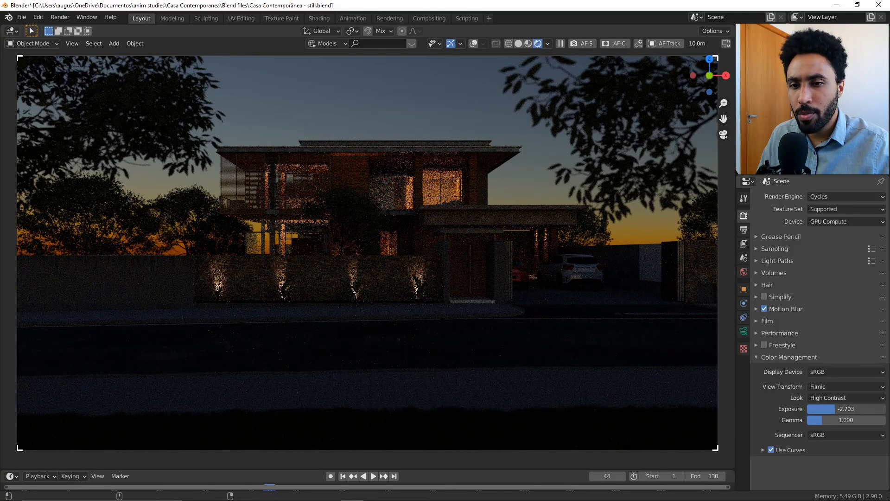
mouse_move(846, 409)
left_mouse_down()
mouse_move(885, 408)
mouse_move(848, 408)
left_mouse_up()
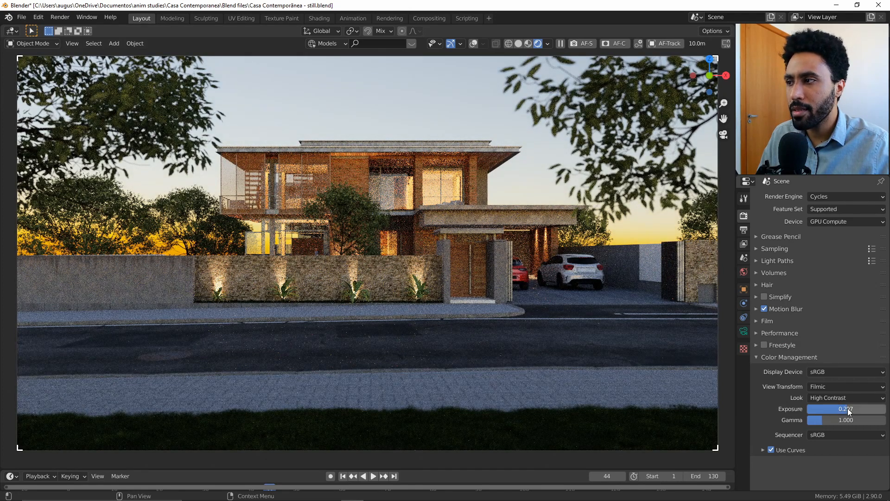
scroll(846, 335, "down", 6, "ctrl")
scroll(789, 248, "up", 4, "ctrl")
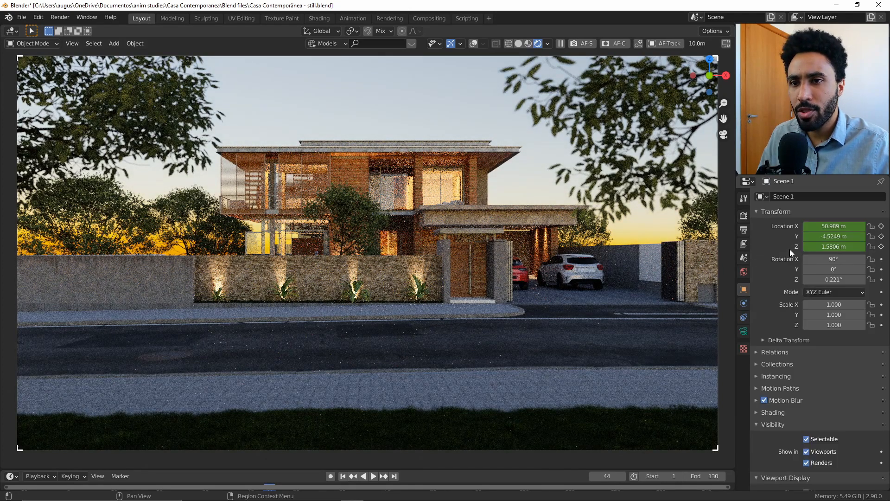
left_click(744, 216)
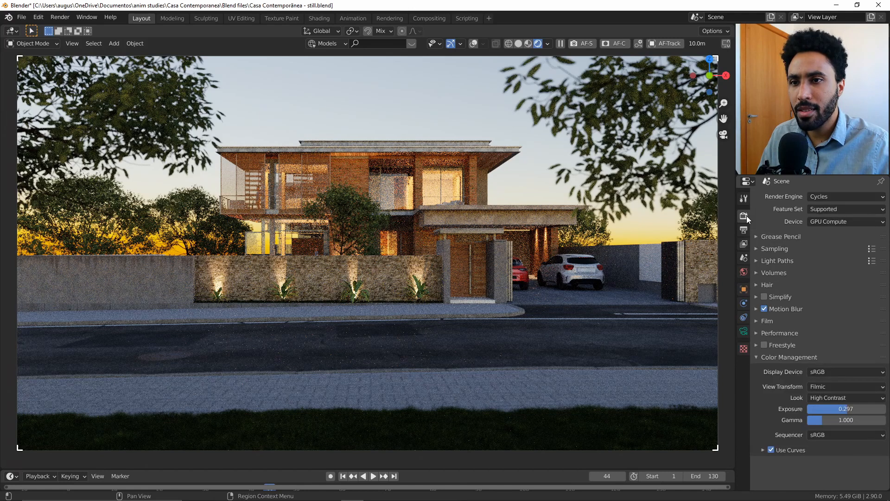
Lower the Sky Texture's dust to about 0.39 and raise its ozone to about 1.987
left_click(743, 271)
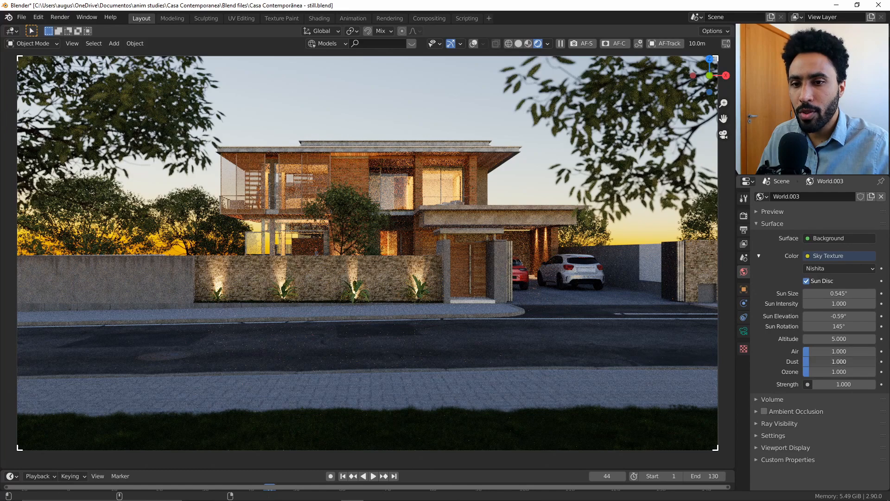
left_click_drag(839, 361, 806, 361)
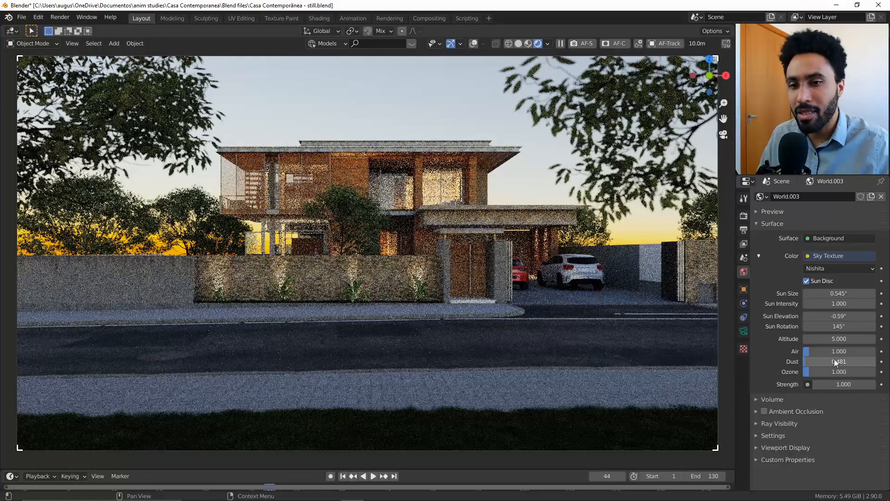
left_click_drag(837, 361, 833, 361)
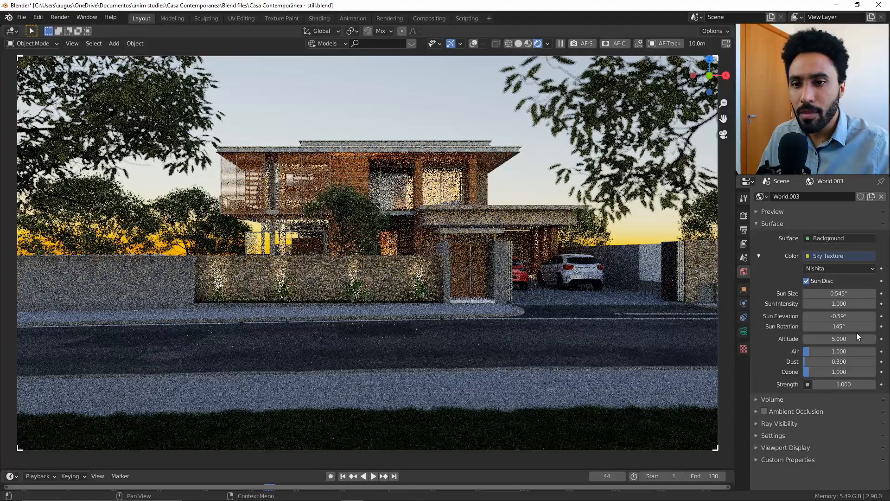
left_click_drag(848, 371, 862, 371)
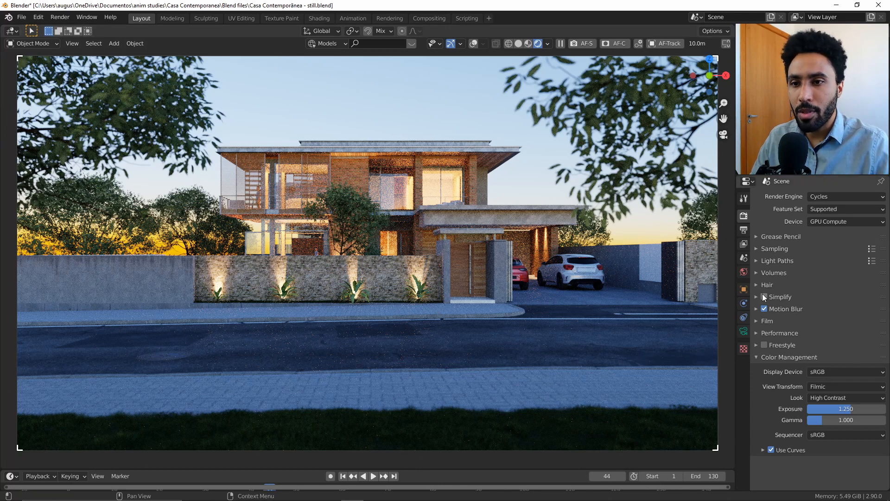
left_click(744, 271)
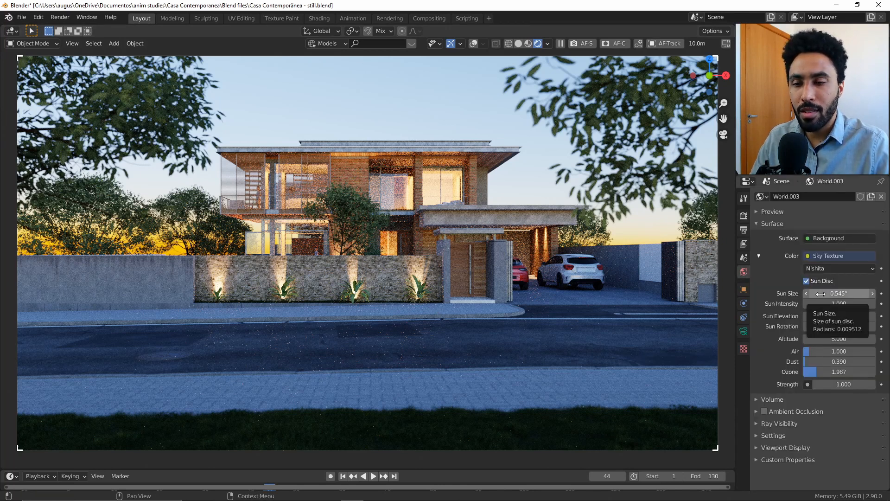